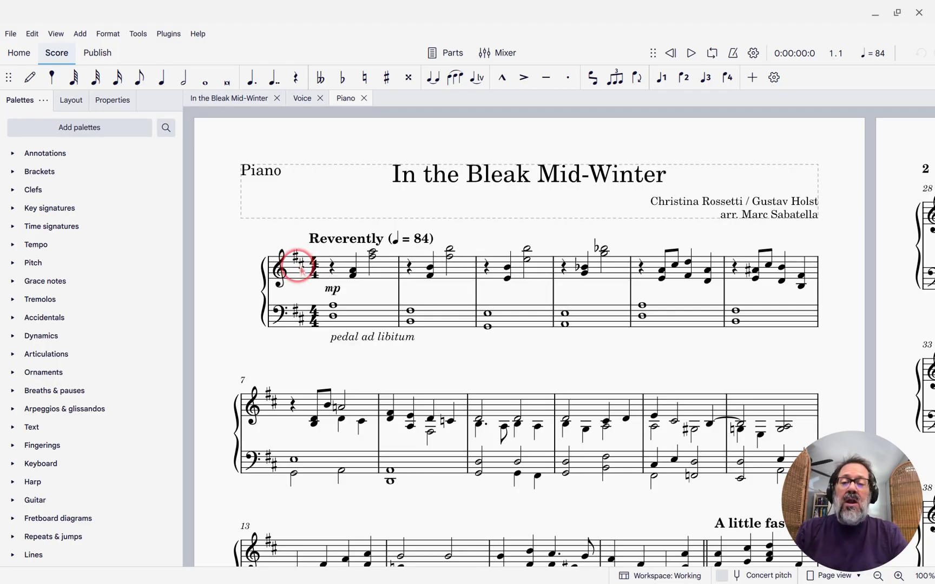
# Step: Open the Format menu's Style dialog and switch it to the Spacing category
pyautogui.scroll(-5, 487, 258)
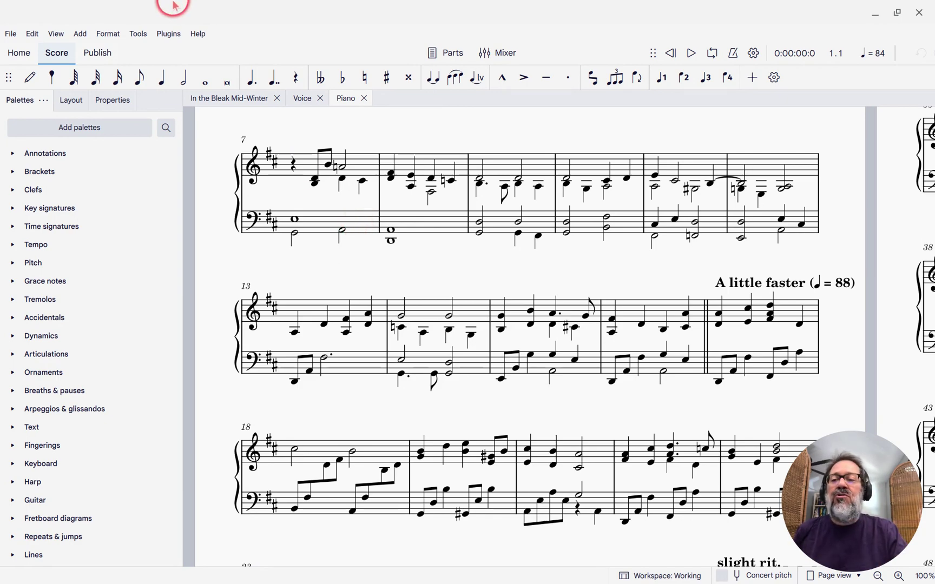
pyautogui.click(106, 35)
pyautogui.click(107, 53)
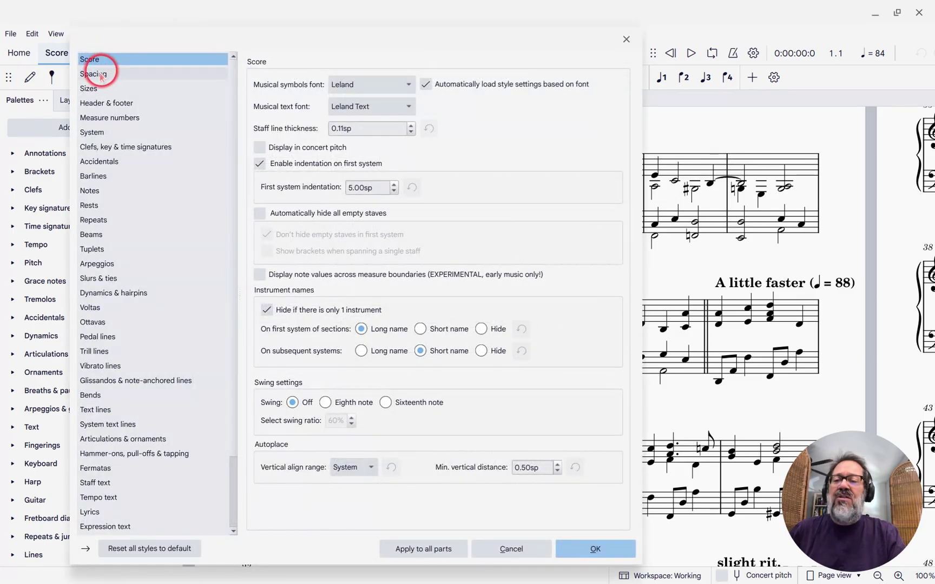
pyautogui.click(100, 76)
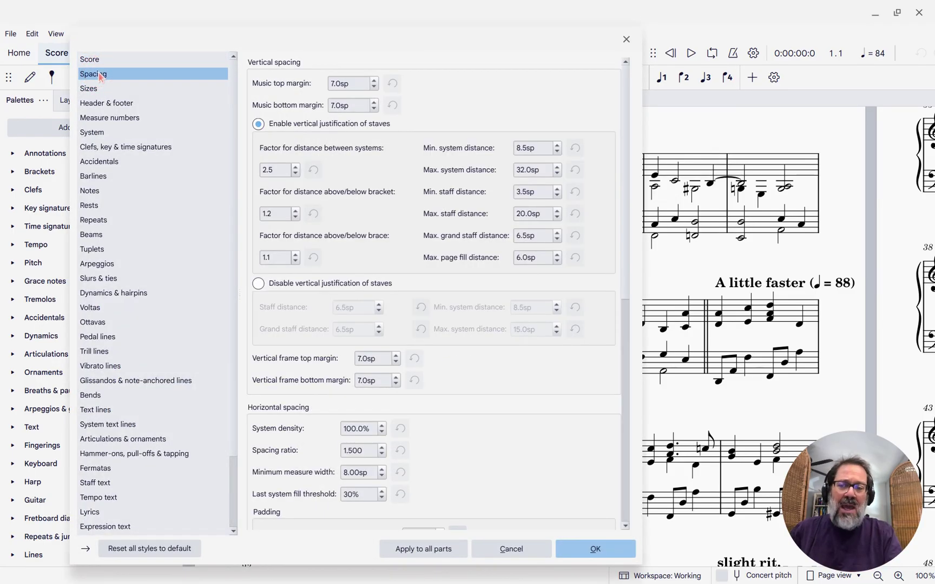
pyautogui.click(106, 151)
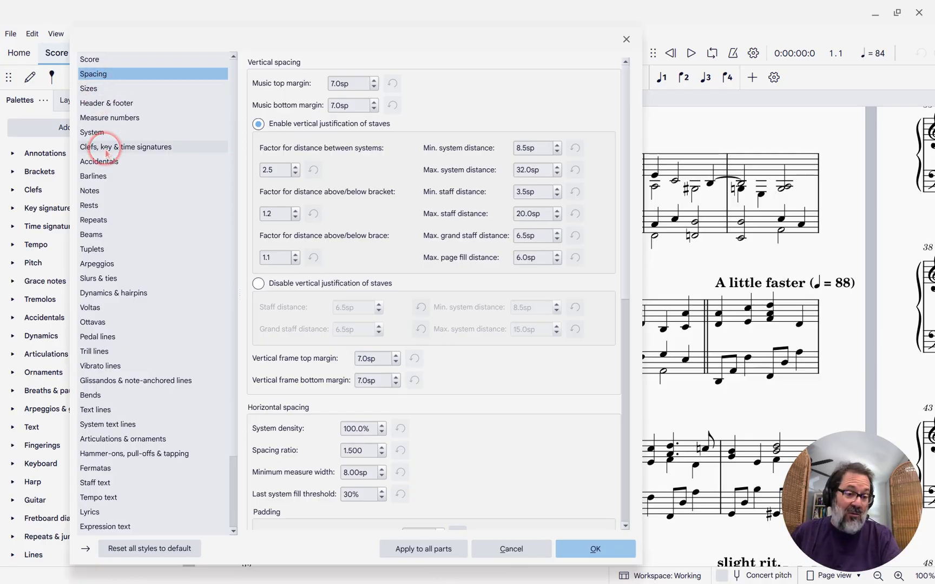
pyautogui.click(96, 79)
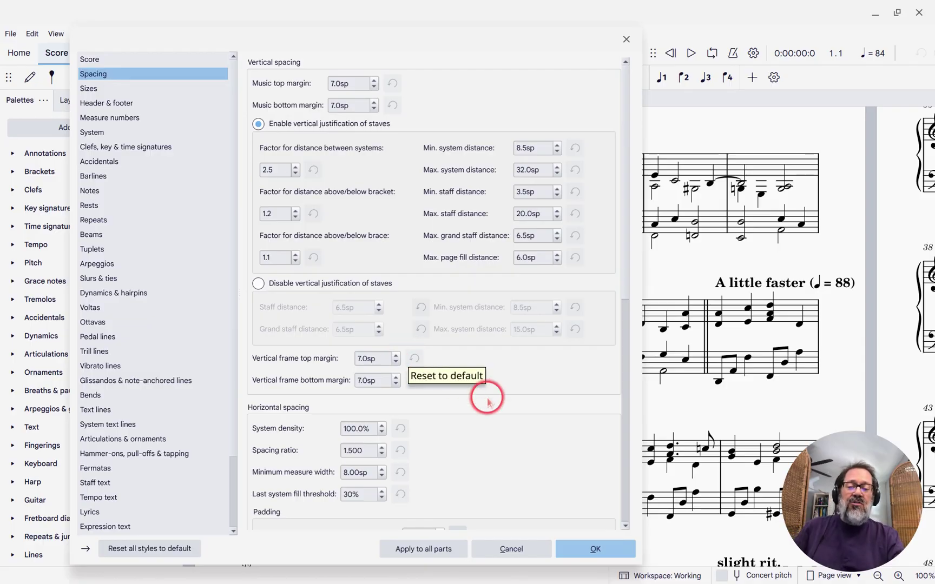
pyautogui.scroll(-2, 487, 401)
pyautogui.scroll(-4, 487, 401)
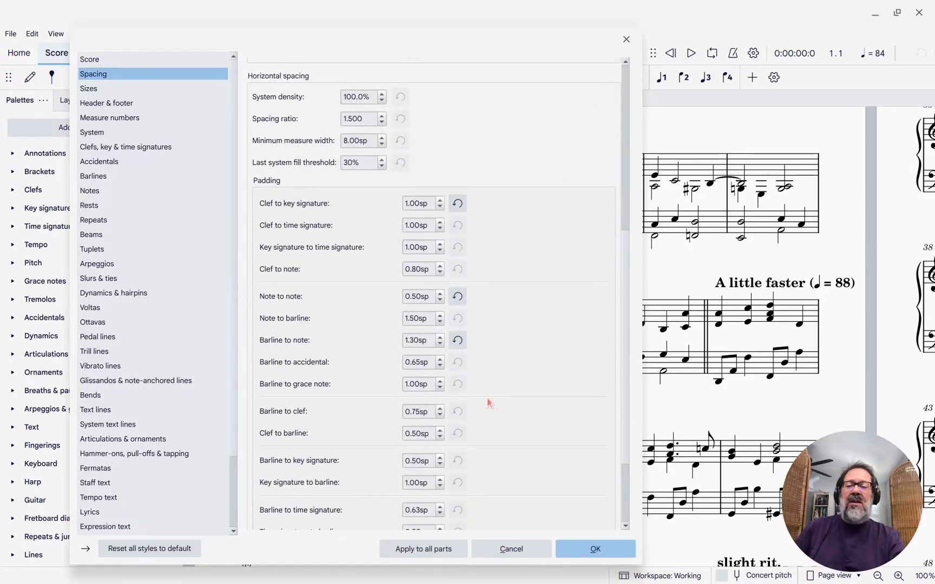
pyautogui.scroll(3, 487, 401)
pyautogui.click(352, 339)
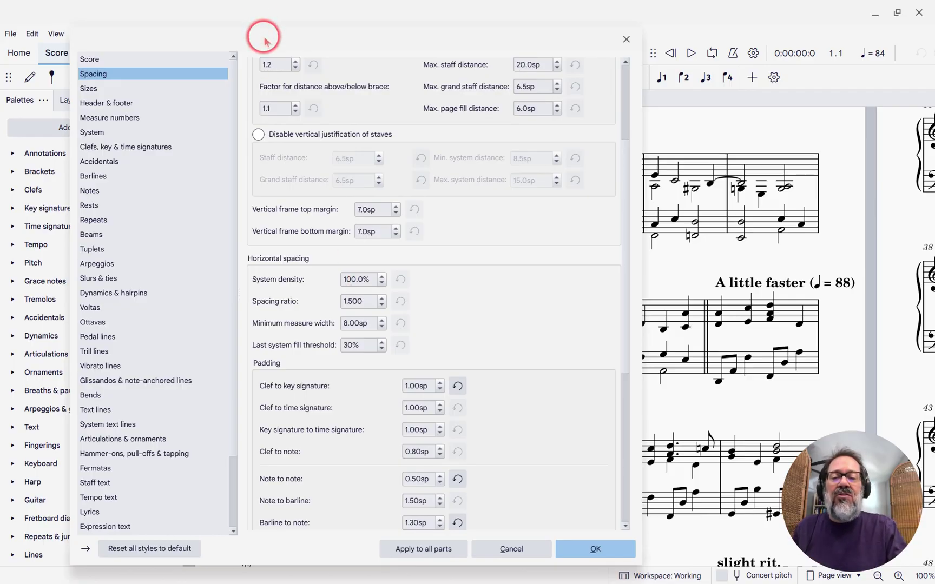
pyautogui.moveTo(262, 34); pyautogui.dragTo(441, 280)
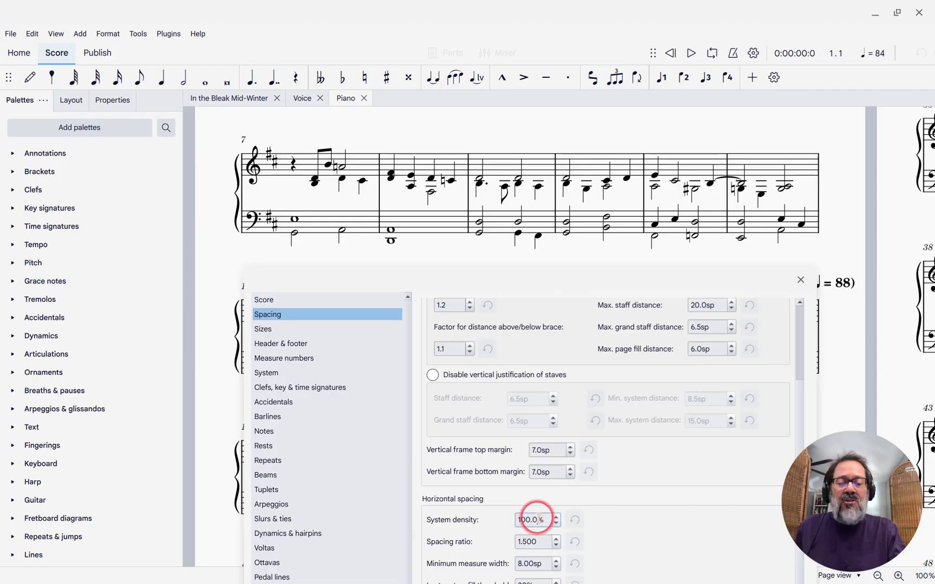
pyautogui.press('Left')
pyautogui.press('Left')
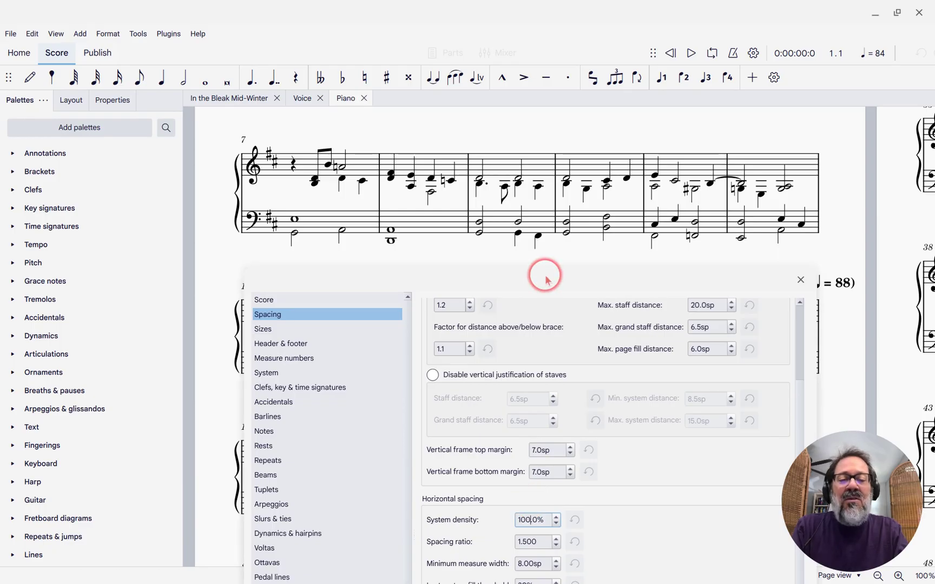
pyautogui.moveTo(544, 275); pyautogui.dragTo(619, 194)
pyautogui.press('Left')
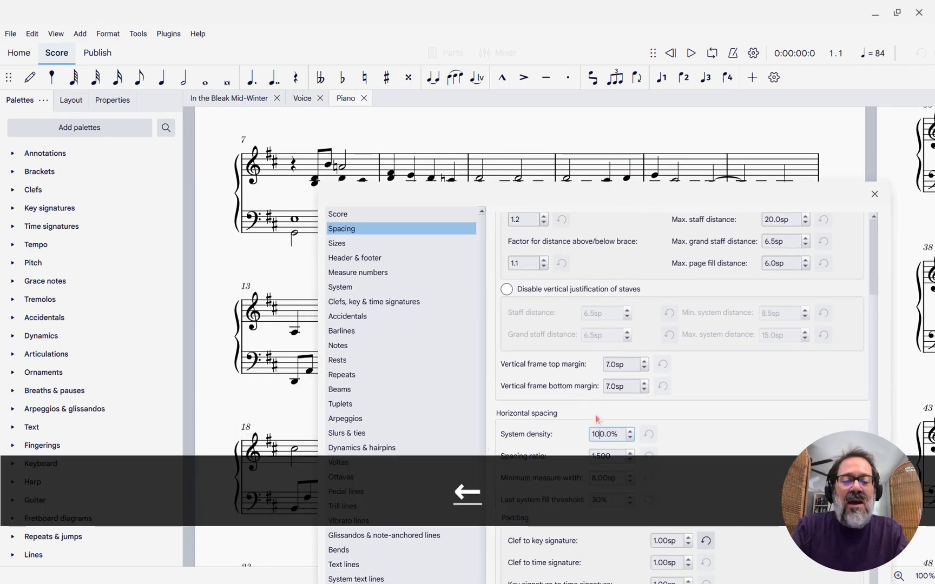
pyautogui.hotkey('shift', 'Left')
pyautogui.write('5')
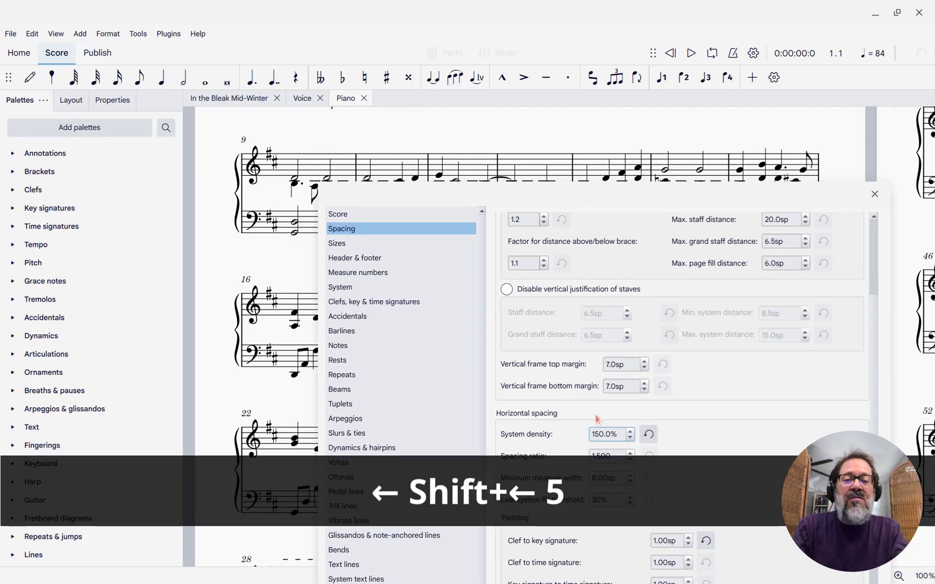
pyautogui.click(633, 308)
pyautogui.moveTo(626, 193); pyautogui.dragTo(556, 314)
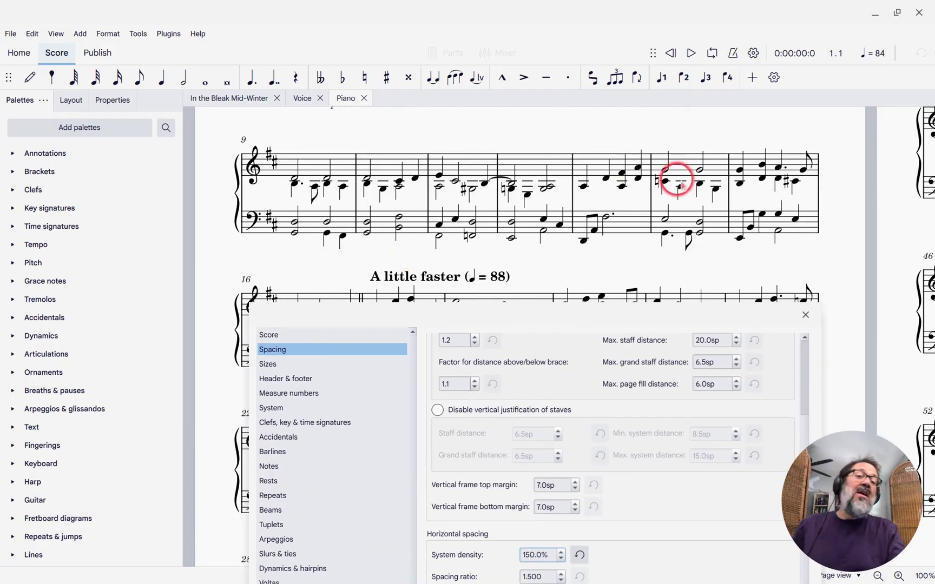
pyautogui.moveTo(547, 324); pyautogui.dragTo(547, 209)
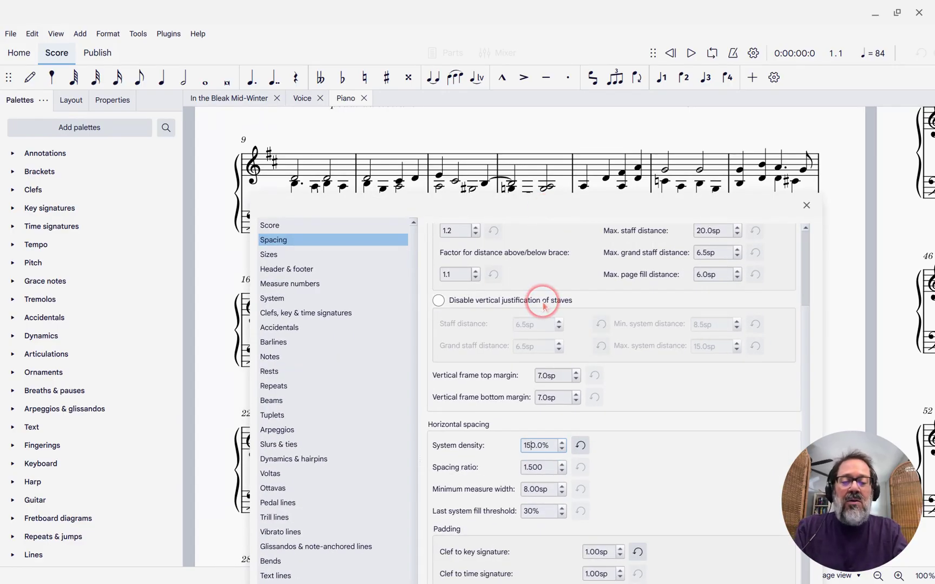
pyautogui.press('Left')
pyautogui.hotkey('shift', 'Left')
pyautogui.press('BackSpace')
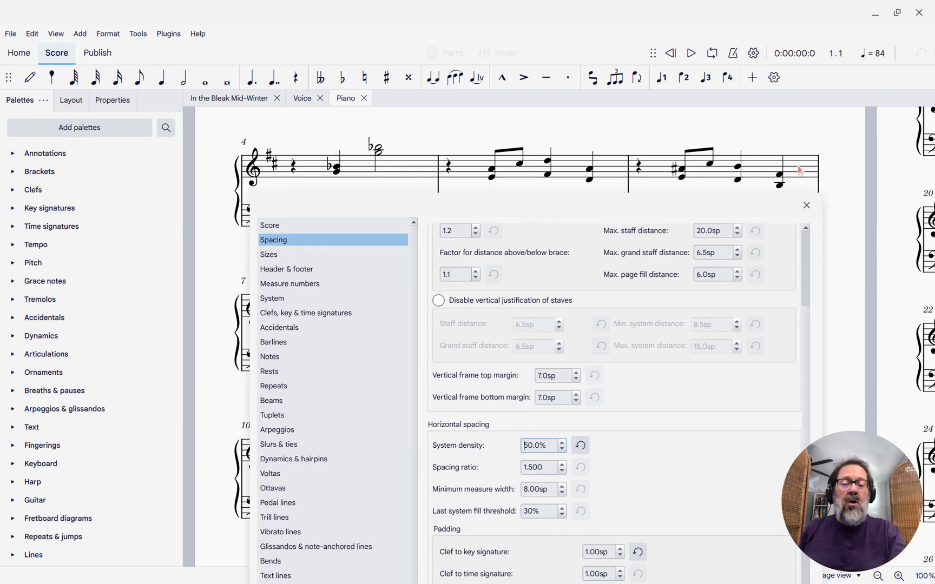
pyautogui.click(581, 445)
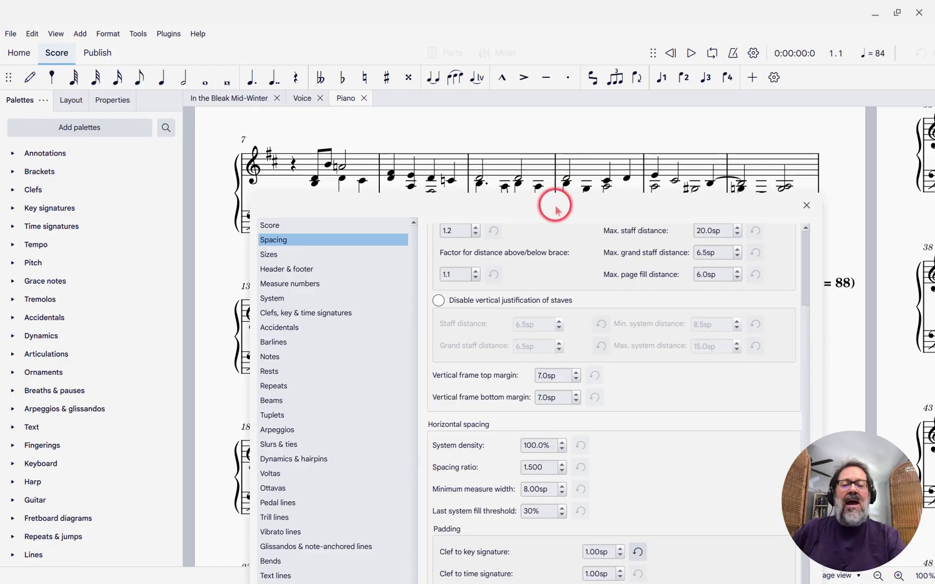
# Step: Move the Style dialog aside, close it, and scroll back up to the score title
pyautogui.moveTo(553, 204); pyautogui.dragTo(499, 274)
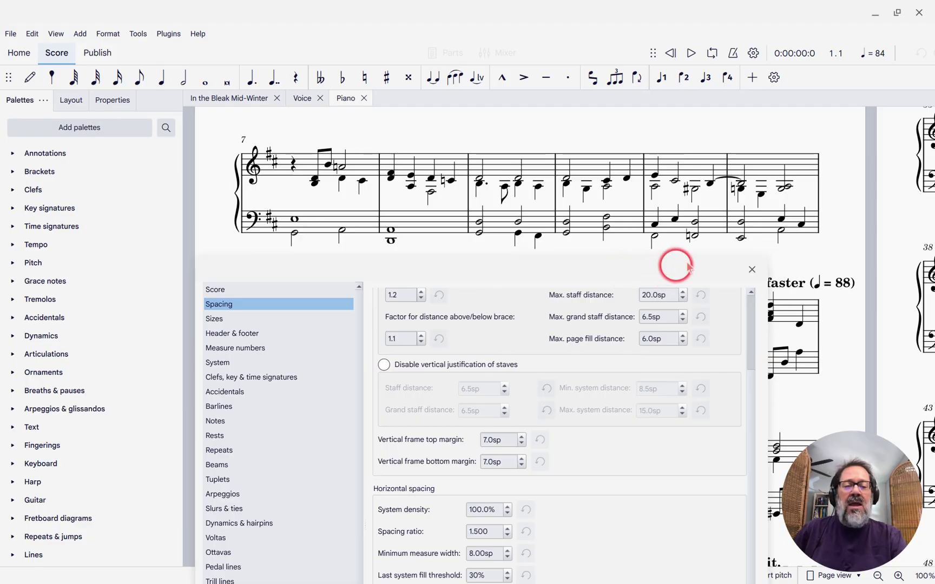
pyautogui.click(754, 270)
pyautogui.scroll(5, 751, 269)
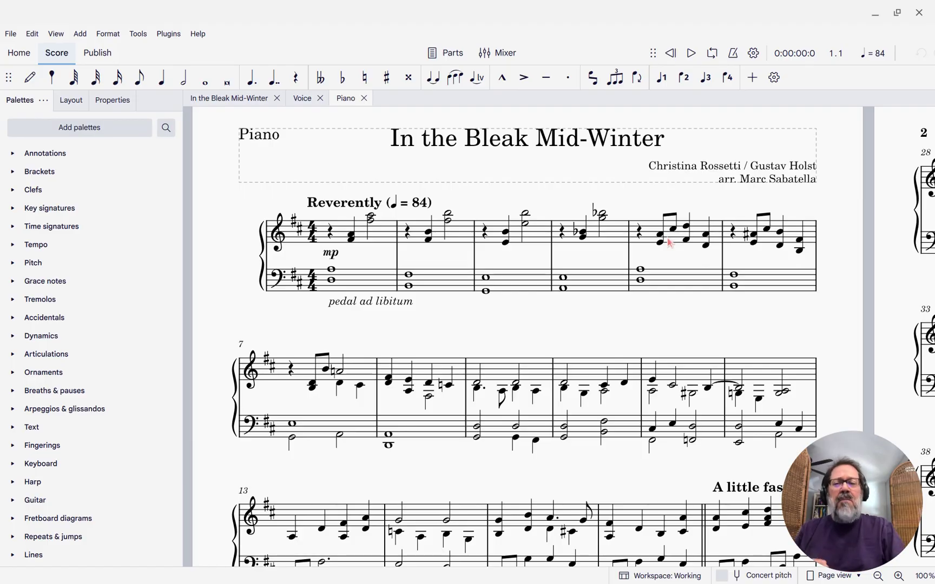
# Step: Reopen the Style dialog and drag it clear of the score title
pyautogui.click(110, 34)
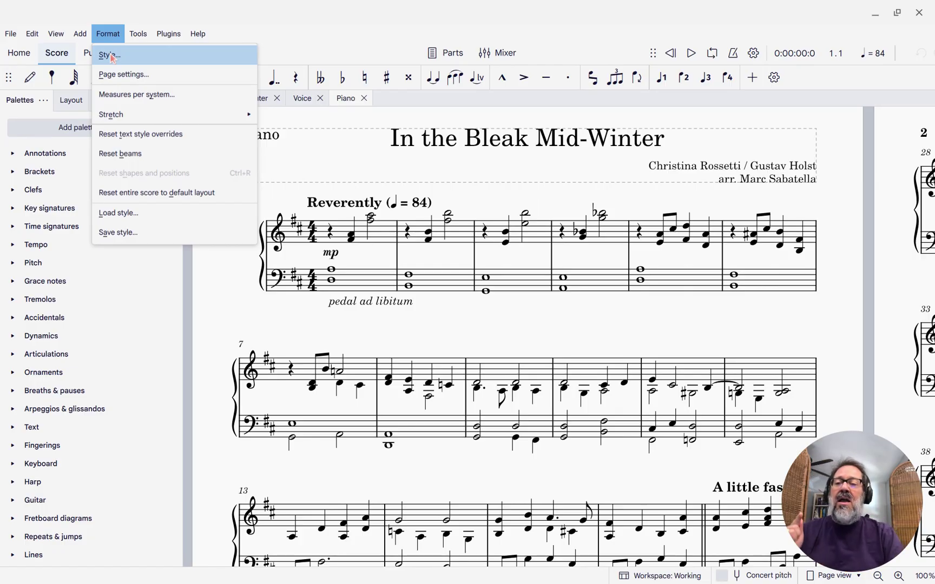
pyautogui.click(111, 57)
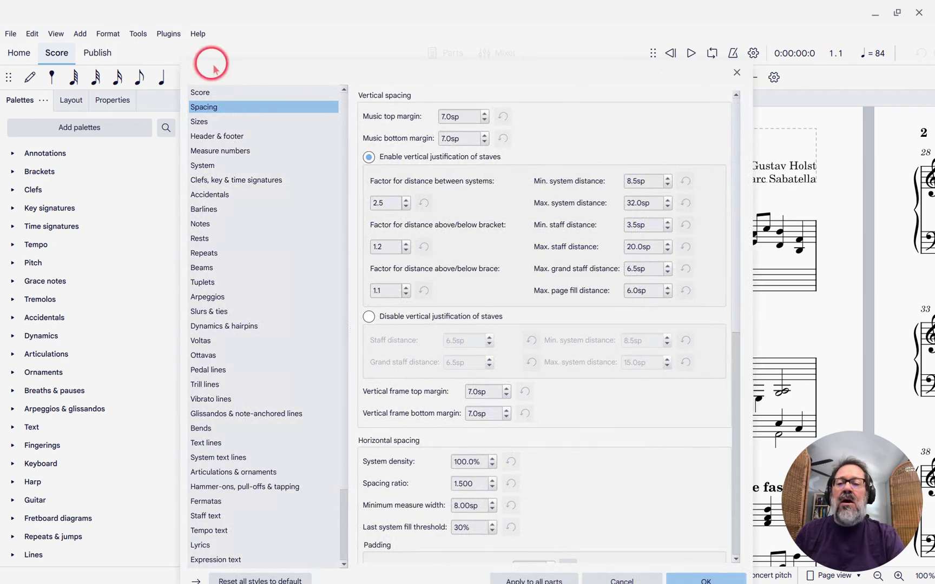
pyautogui.moveTo(213, 68); pyautogui.dragTo(146, 171)
# Step: Reposition the Style dialog so the first system and horizontal spacing options are both visible
pyautogui.scroll(-4, 462, 467)
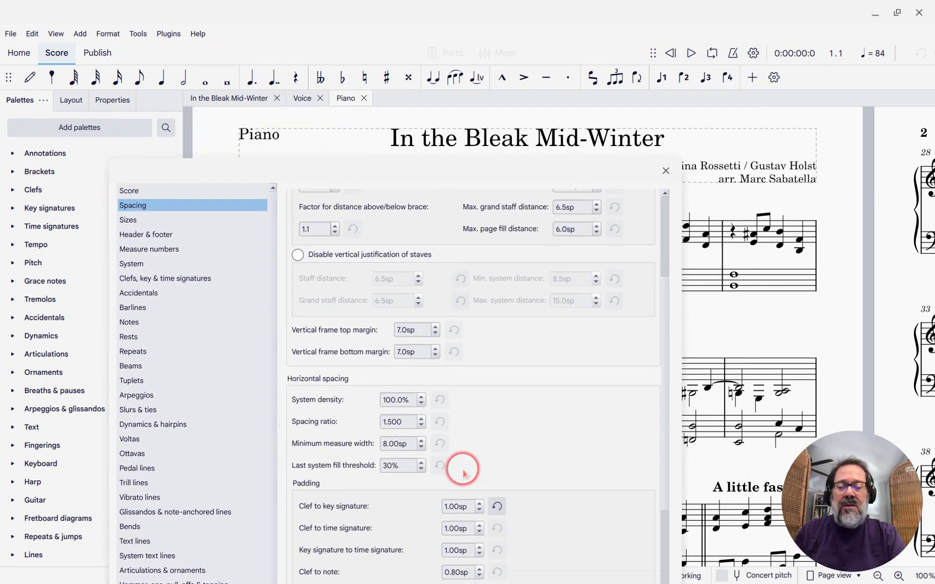
pyautogui.click(462, 476)
pyautogui.moveTo(382, 171); pyautogui.dragTo(258, 306)
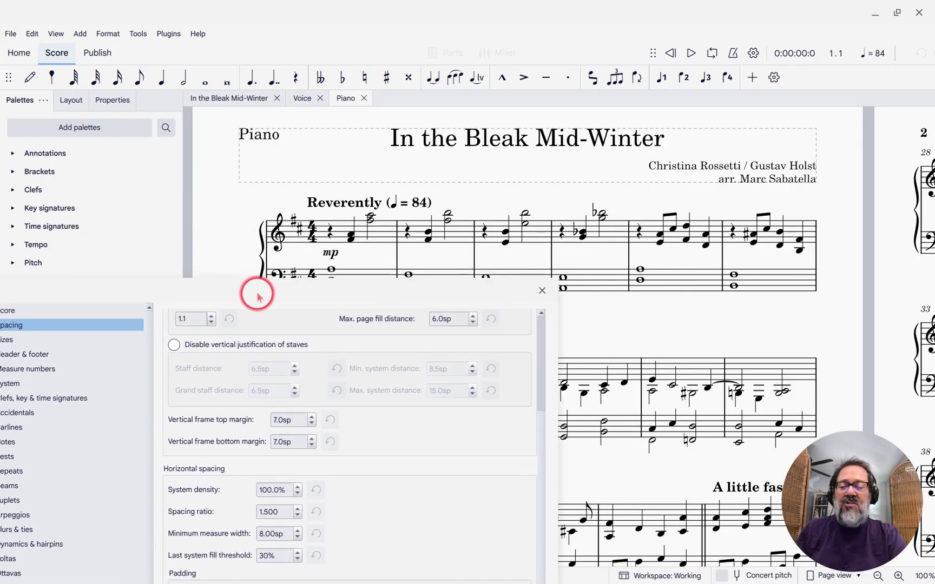
pyautogui.moveTo(256, 295)
pyautogui.mouseDown()
pyautogui.moveTo(180, 215)
pyautogui.moveTo(217, 209)
pyautogui.moveTo(215, 188)
pyautogui.moveTo(175, 134)
pyautogui.moveTo(175, 143)
pyautogui.mouseUp()
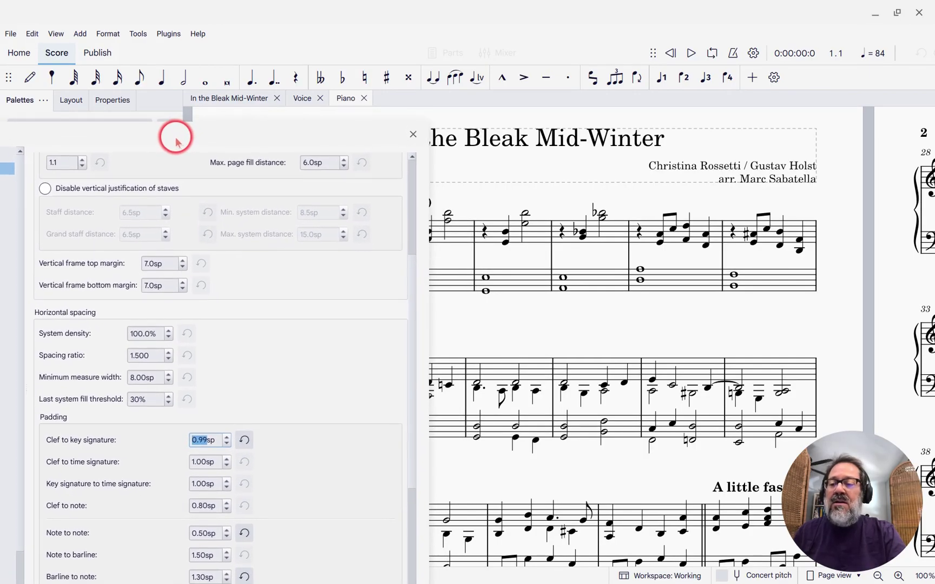
# Step: Change the Spacing ratio from 1.500 to 2.000
pyautogui.click(147, 357)
pyautogui.hotkey('ctrl', 'a')
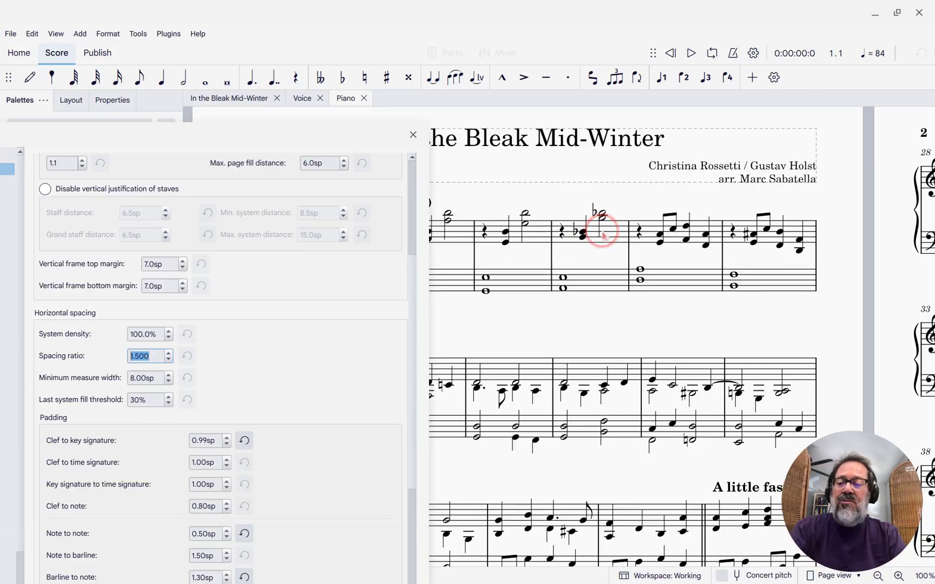
pyautogui.write('2')
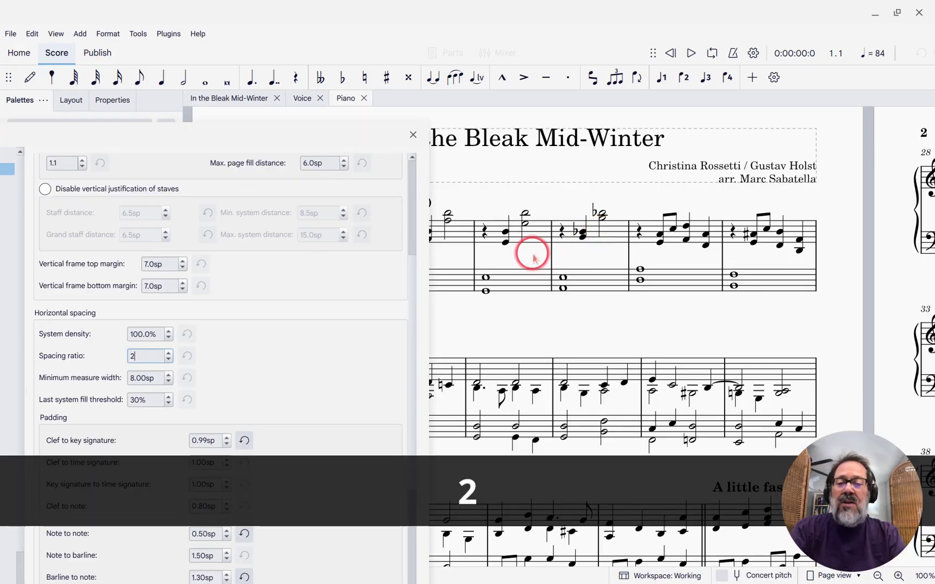
pyautogui.press('Tab')
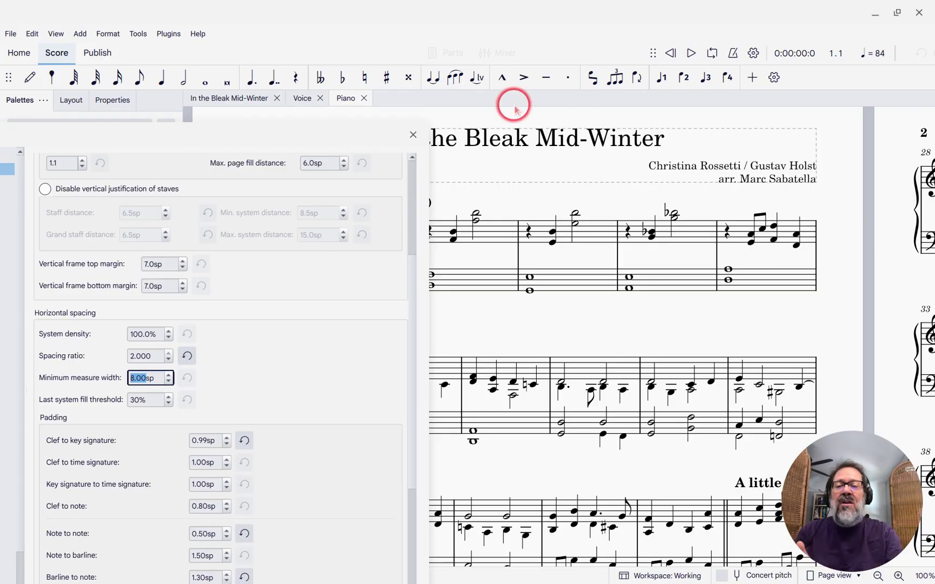
pyautogui.moveTo(320, 139); pyautogui.dragTo(552, 81)
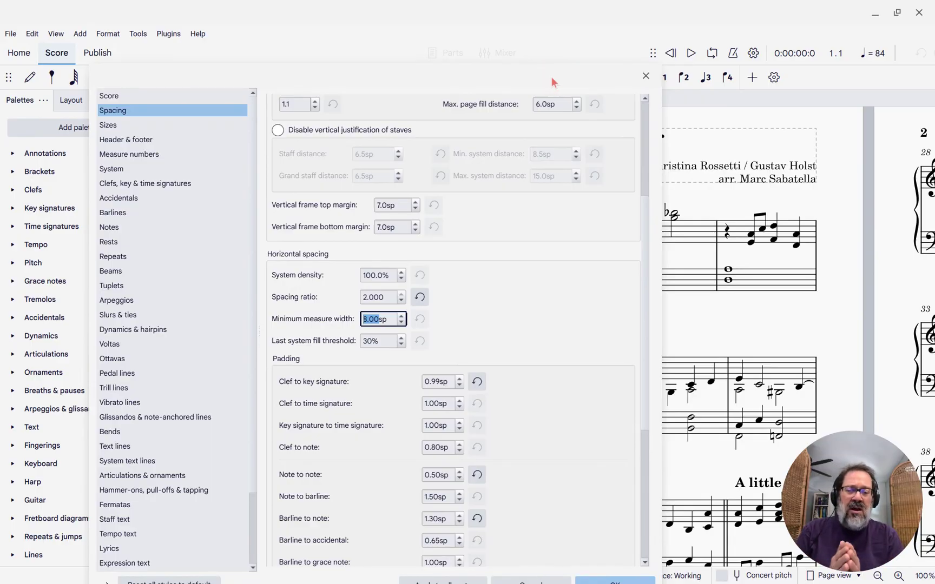